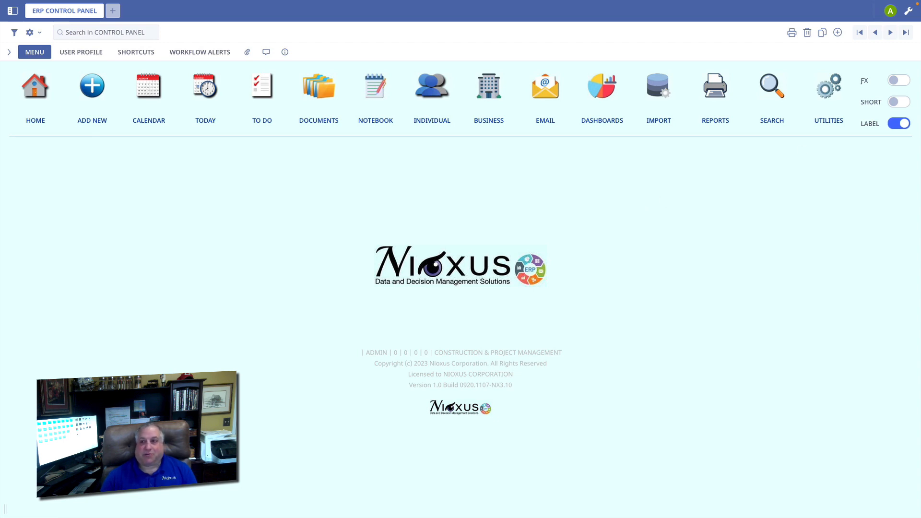
Switch the control panel to the FX functions and list the purchase orders, dismissing the purchase order options
{"action": "left_click", "coordinate": [899, 81]}
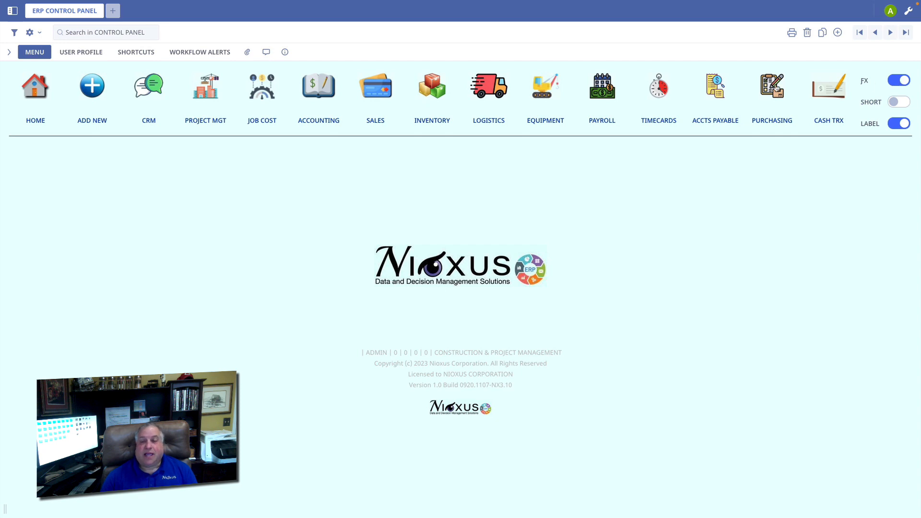
{"action": "left_click", "coordinate": [777, 88]}
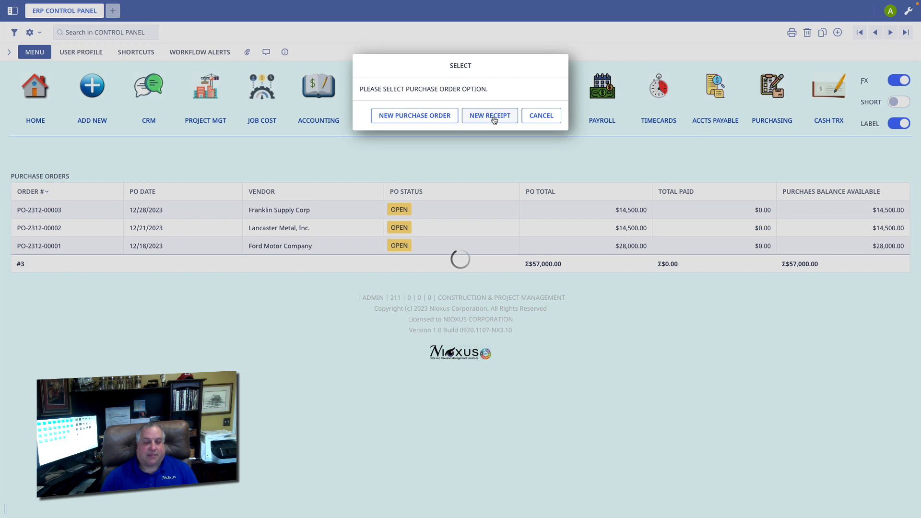
{"action": "left_click", "coordinate": [546, 117]}
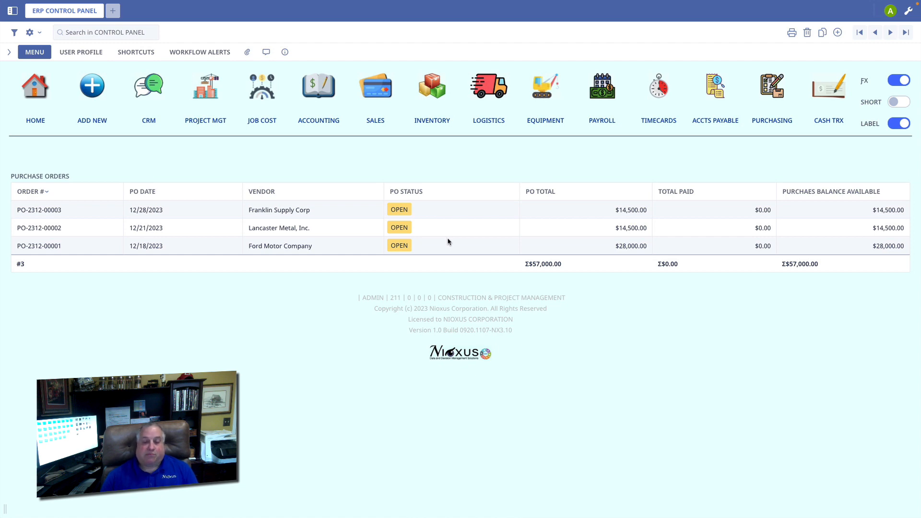
Review the existing Franklin Supply Corp purchase order dated 12/28/2023, and return to the purchase order list
{"action": "left_click", "coordinate": [450, 212]}
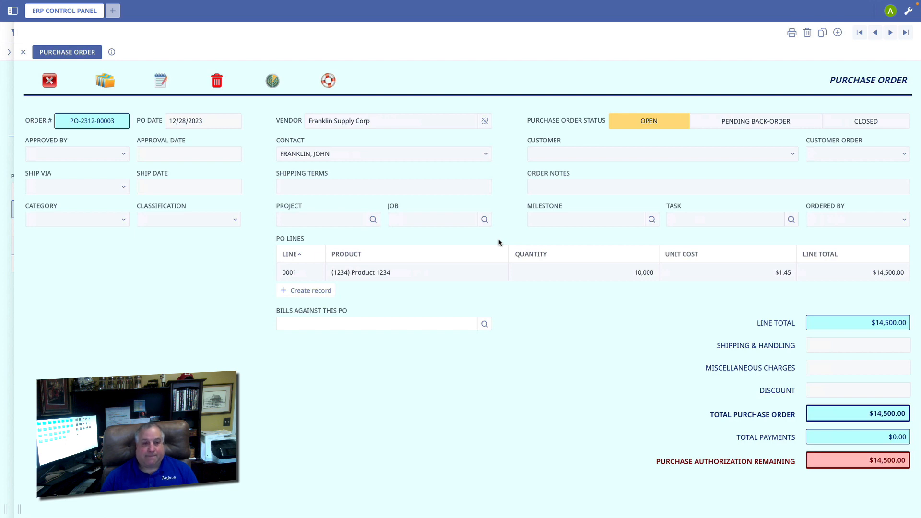
{"action": "left_click", "coordinate": [49, 82]}
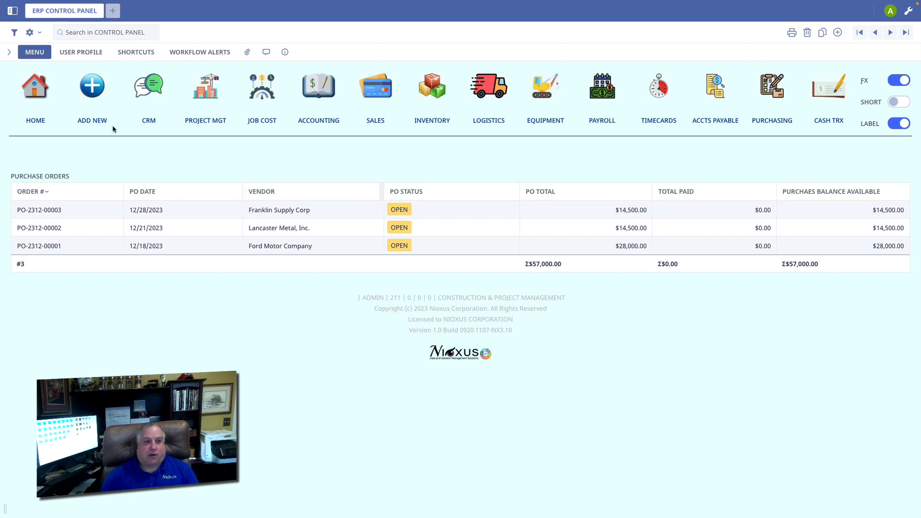
Start a new purchase order and check its PO date in the calendar, keeping 12/28/2023
{"action": "left_click", "coordinate": [90, 88]}
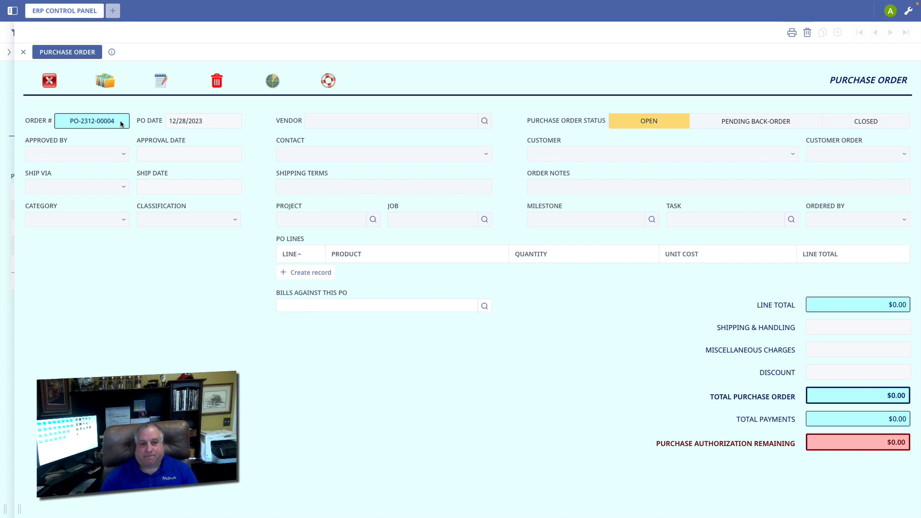
{"action": "left_click", "coordinate": [195, 121]}
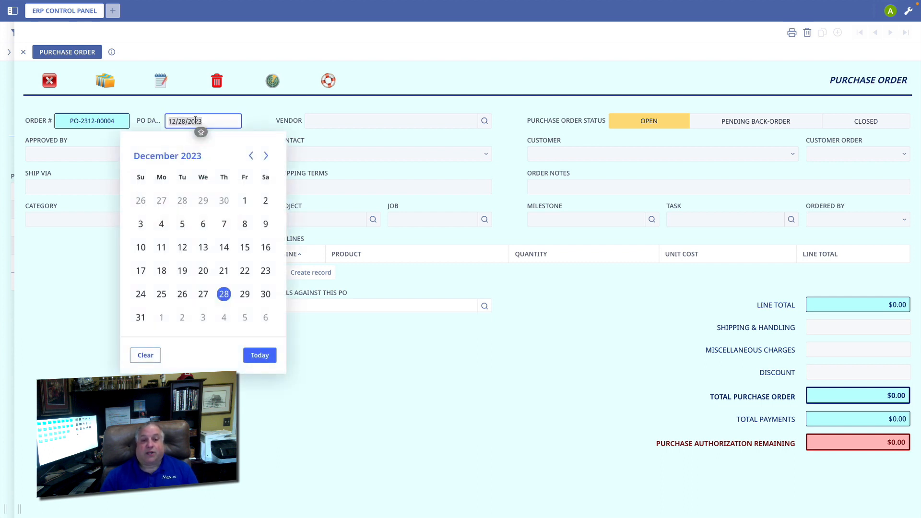
{"action": "left_click", "coordinate": [97, 259]}
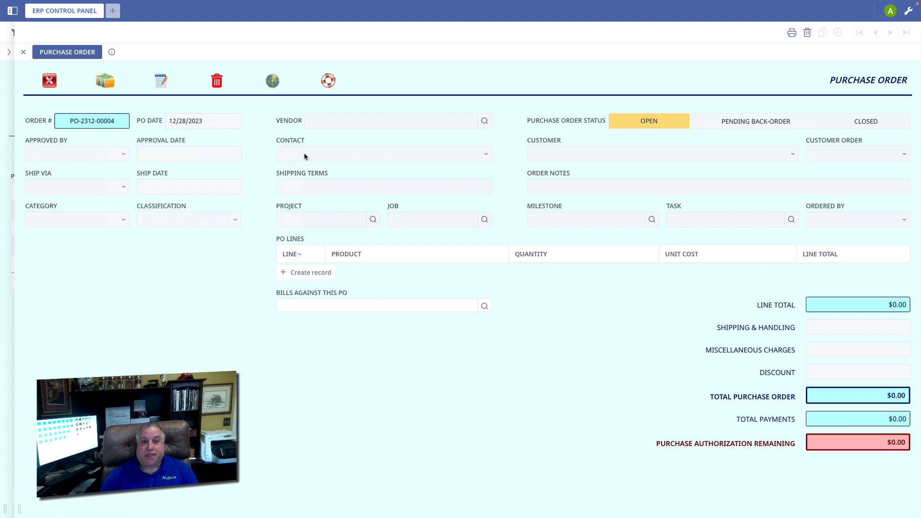
Set the vendor to Franklin Supply Corp and select the second listed contact for that vendor
{"action": "left_click", "coordinate": [331, 121]}
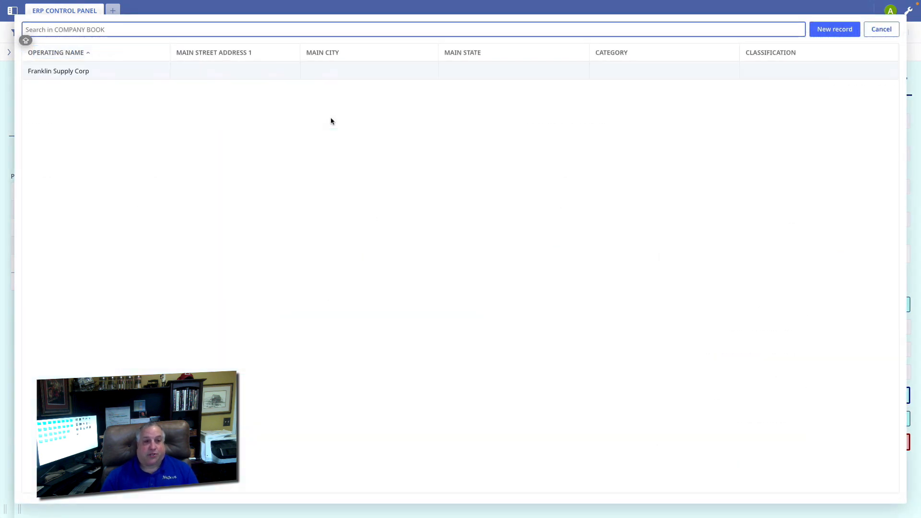
{"action": "left_click", "coordinate": [96, 72]}
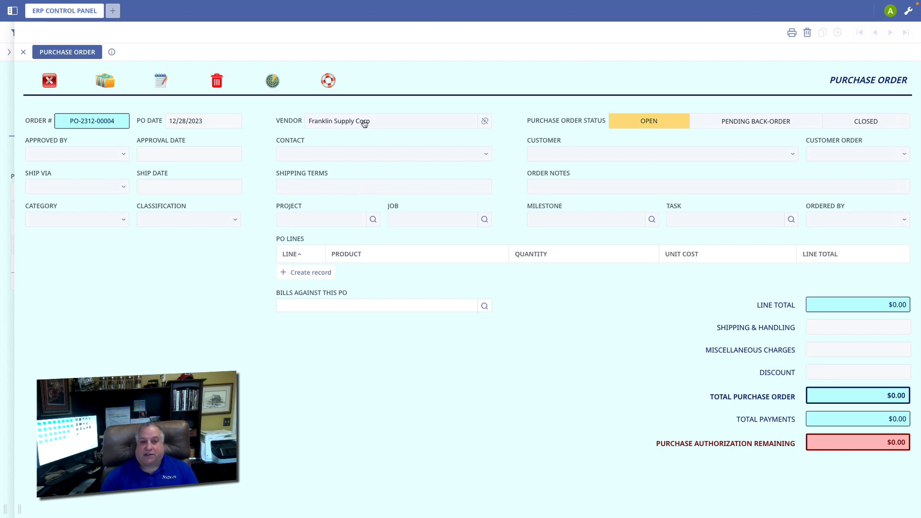
{"action": "left_click", "coordinate": [355, 154]}
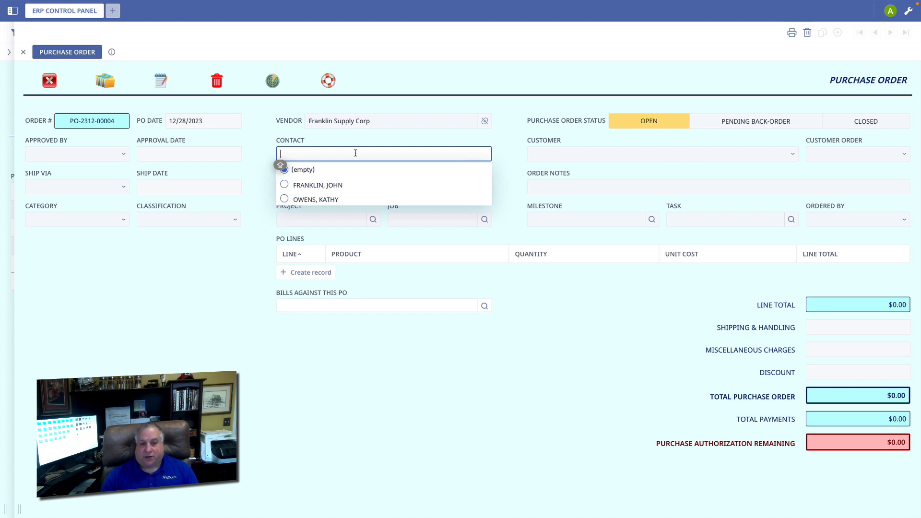
{"action": "left_click", "coordinate": [283, 200]}
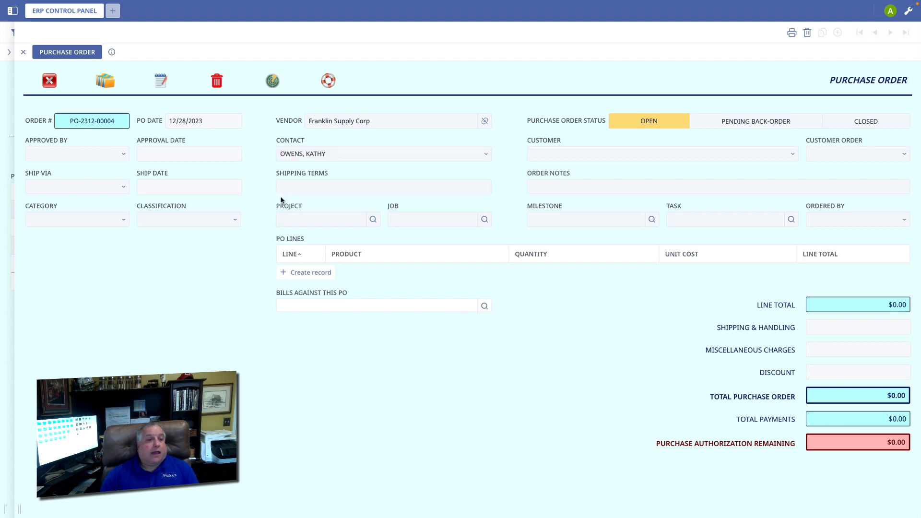
Review the choices for Approved By and Ship Via on the purchase order, leaving both fields empty
{"action": "left_click", "coordinate": [74, 155]}
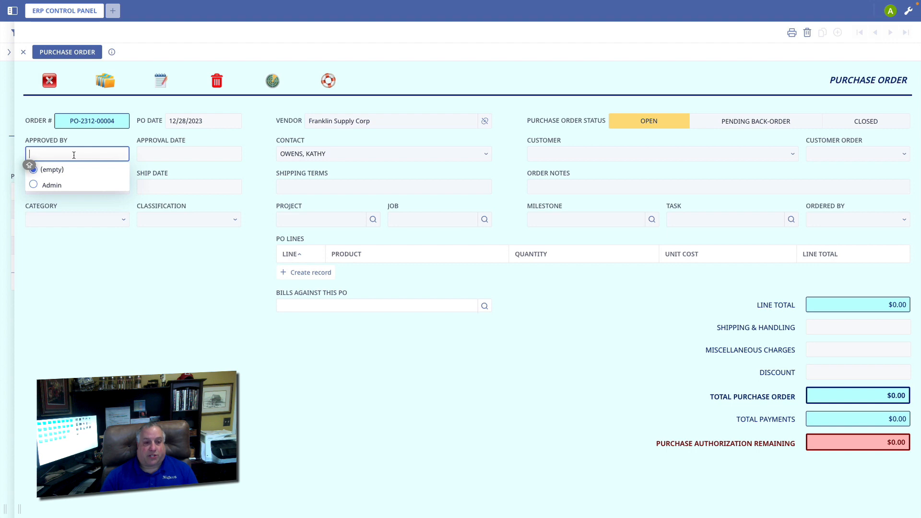
{"action": "left_click", "coordinate": [248, 154]}
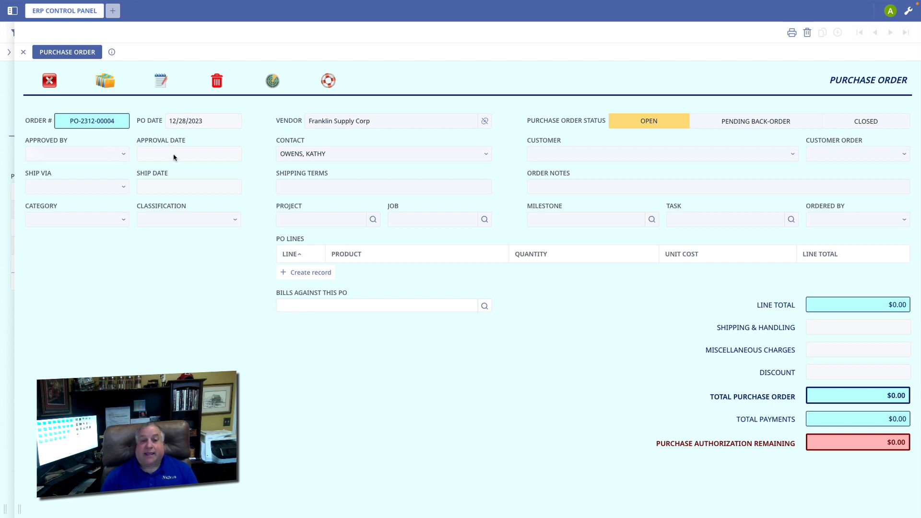
{"action": "left_click", "coordinate": [88, 188]}
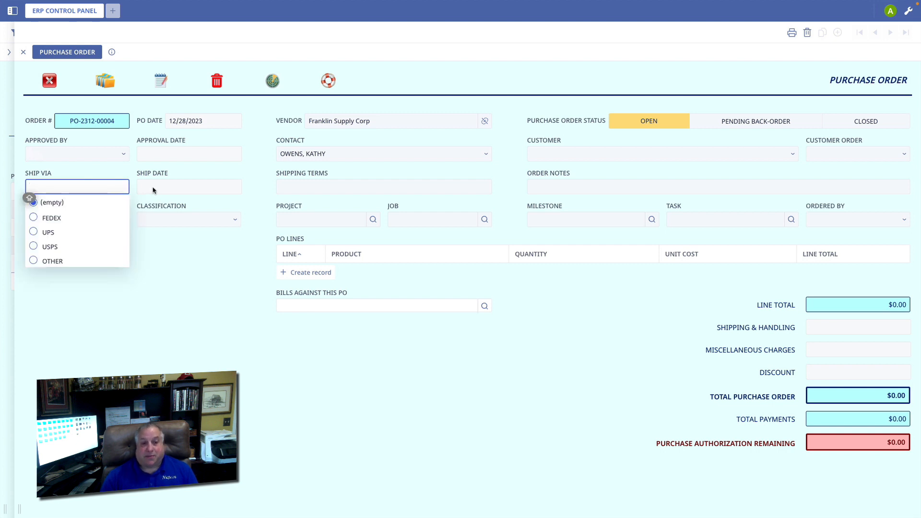
{"action": "left_click", "coordinate": [157, 279]}
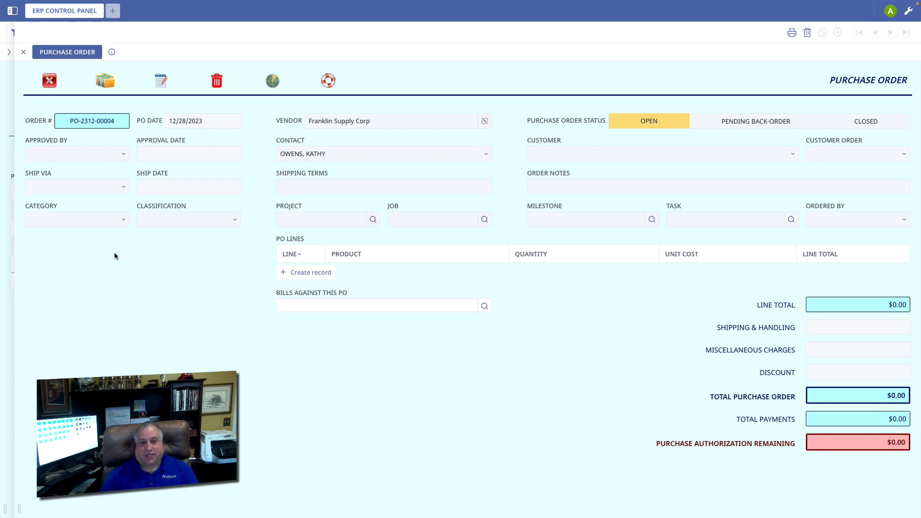
Set the purchase order's category to PO Cat 1 and view the classifications offered for it
{"action": "left_click", "coordinate": [75, 220]}
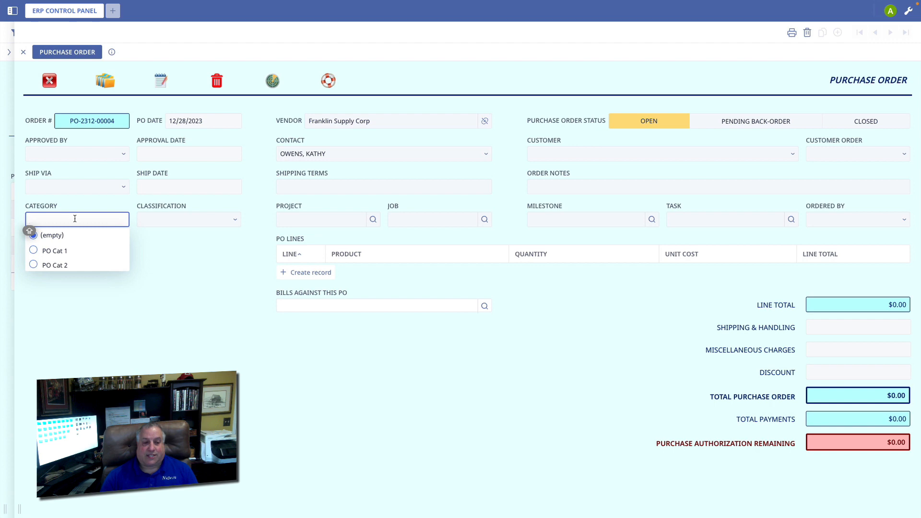
{"action": "left_click", "coordinate": [54, 254]}
{"action": "left_click", "coordinate": [158, 223]}
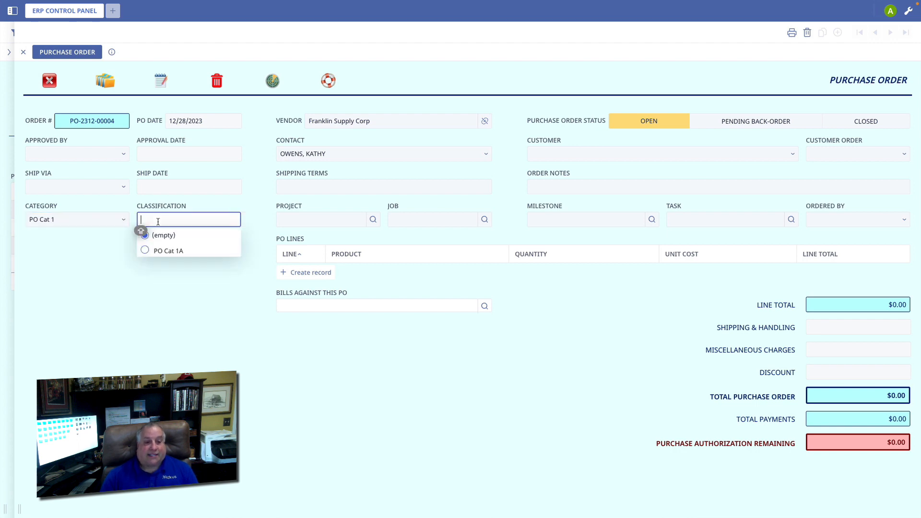
Set the purchase order's category to PO Cat 2 and view its classifications, leaving the classification empty
{"action": "left_click", "coordinate": [67, 223]}
{"action": "left_click", "coordinate": [61, 264]}
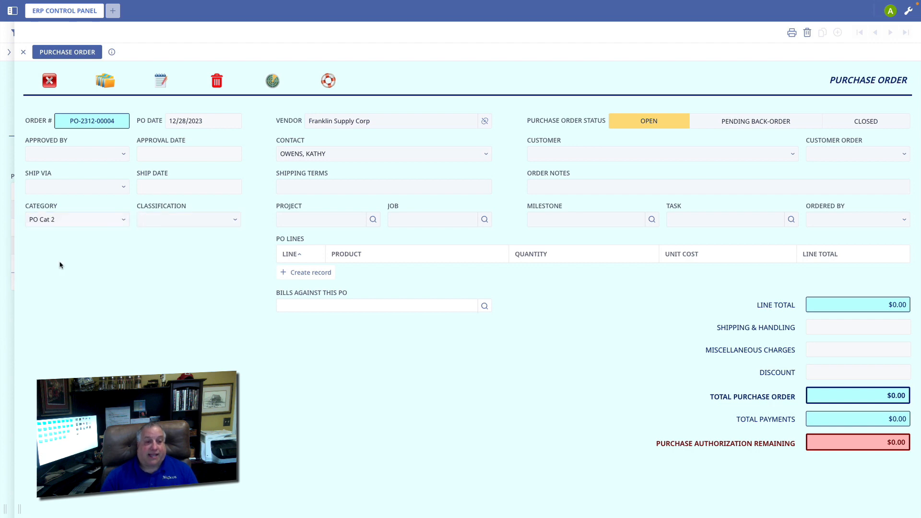
{"action": "left_click", "coordinate": [163, 220]}
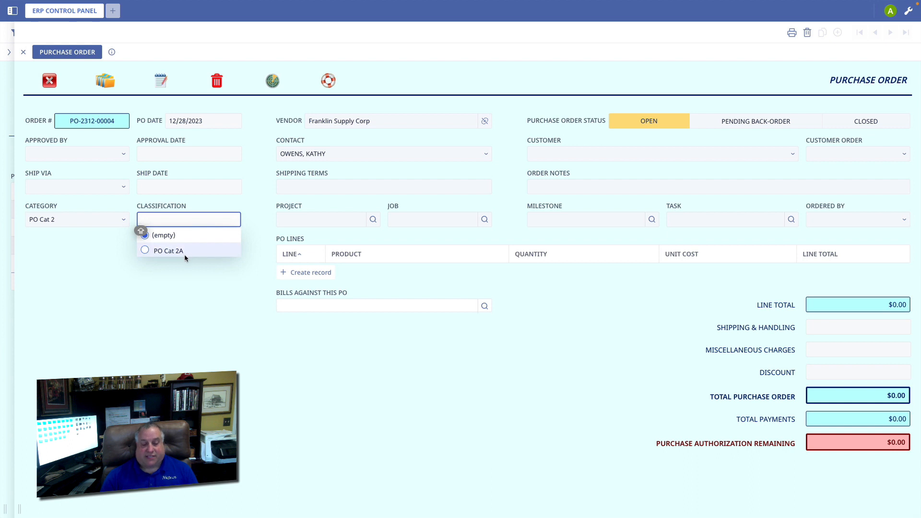
{"action": "left_click", "coordinate": [182, 296]}
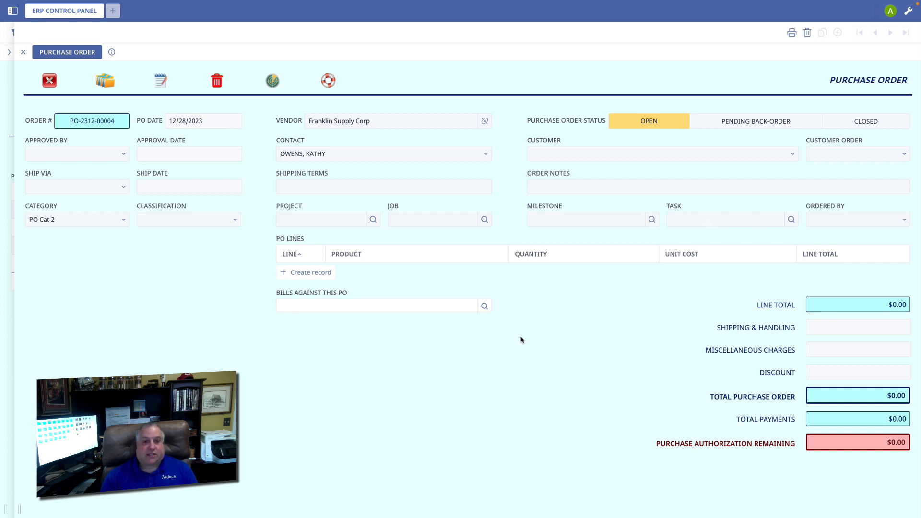
Select the first listed customer for the purchase order
{"action": "left_click", "coordinate": [580, 153]}
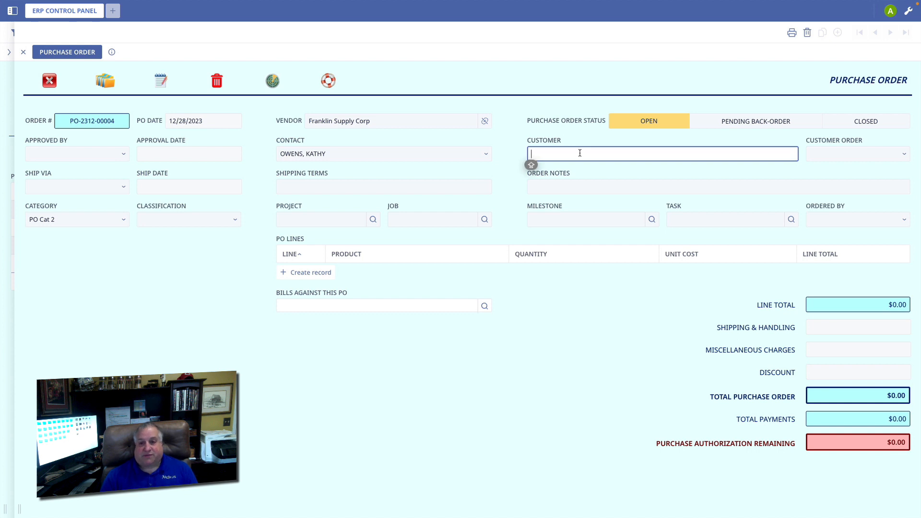
{"action": "left_click", "coordinate": [535, 183]}
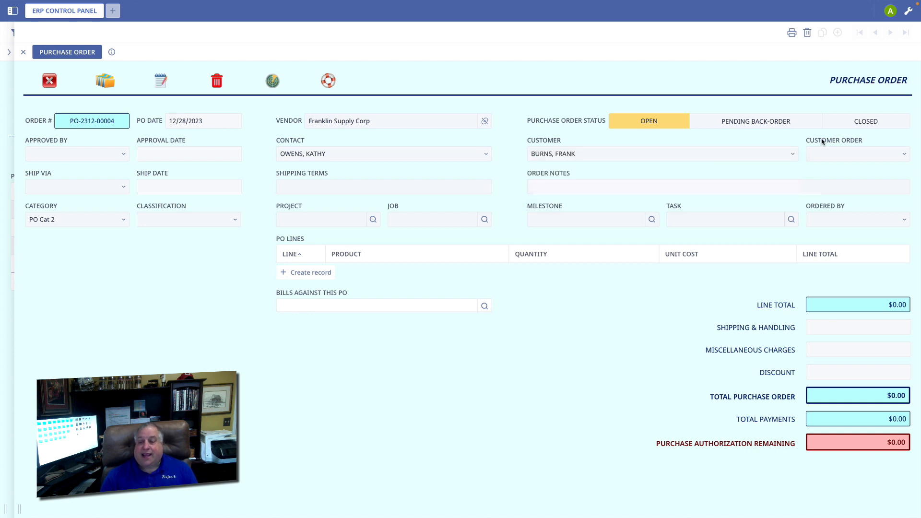
Review the customer order choices and the order notes editor, leaving both fields empty
{"action": "left_click", "coordinate": [829, 154]}
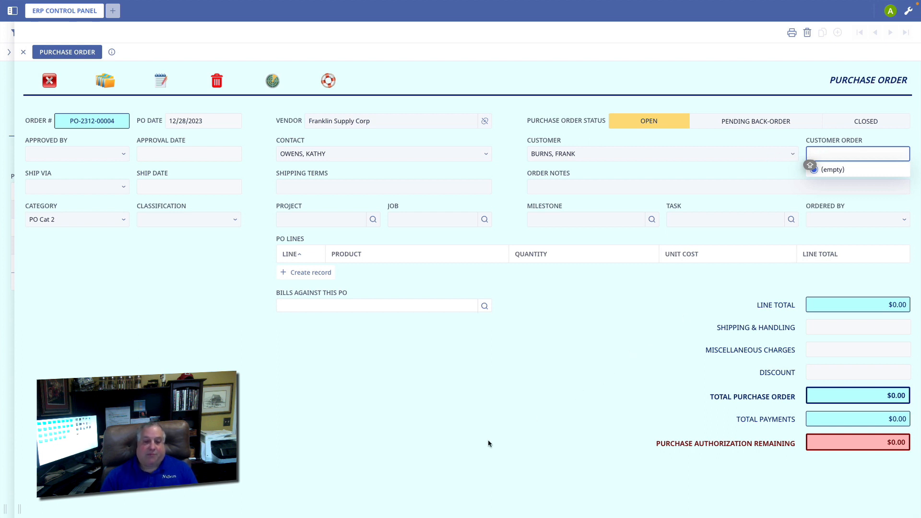
{"action": "left_click", "coordinate": [462, 434]}
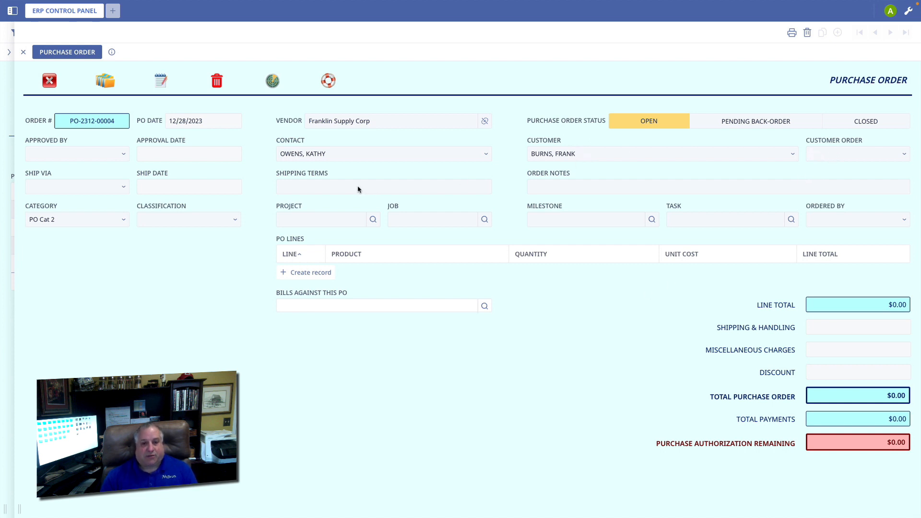
{"action": "left_click", "coordinate": [553, 187]}
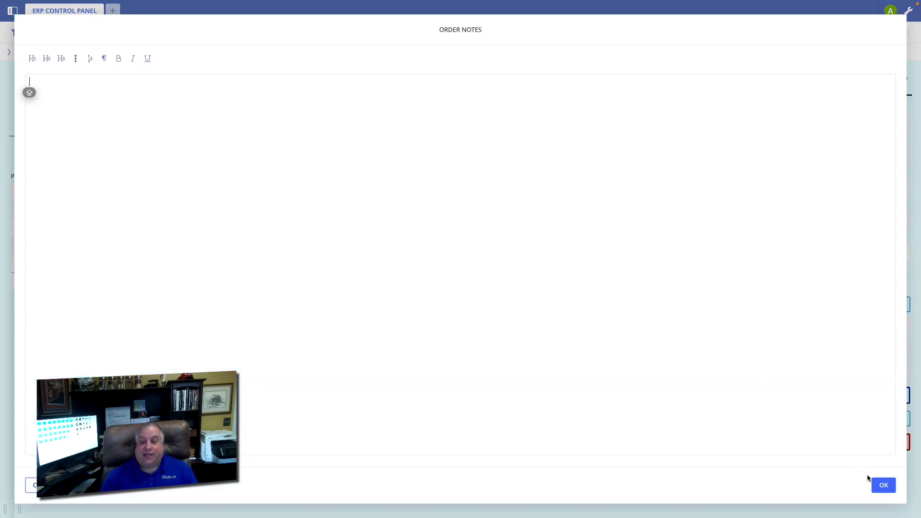
{"action": "left_click", "coordinate": [881, 485]}
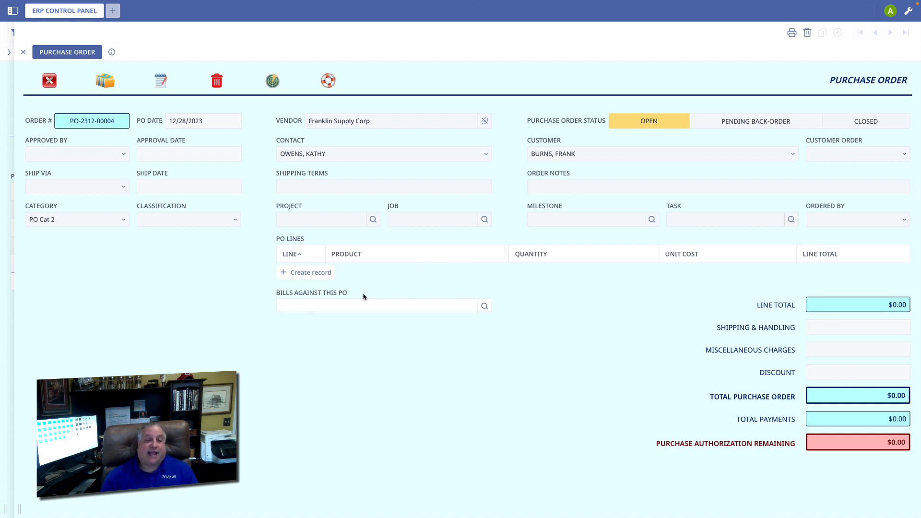
Add a purchase order line for Product WDGT with a quantity ordered of 10,000
{"action": "left_click", "coordinate": [312, 272]}
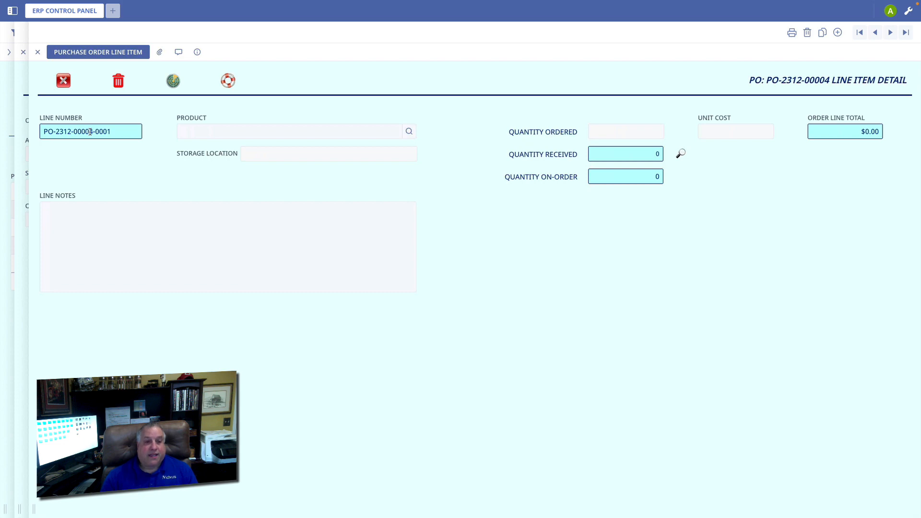
{"action": "left_click", "coordinate": [191, 130]}
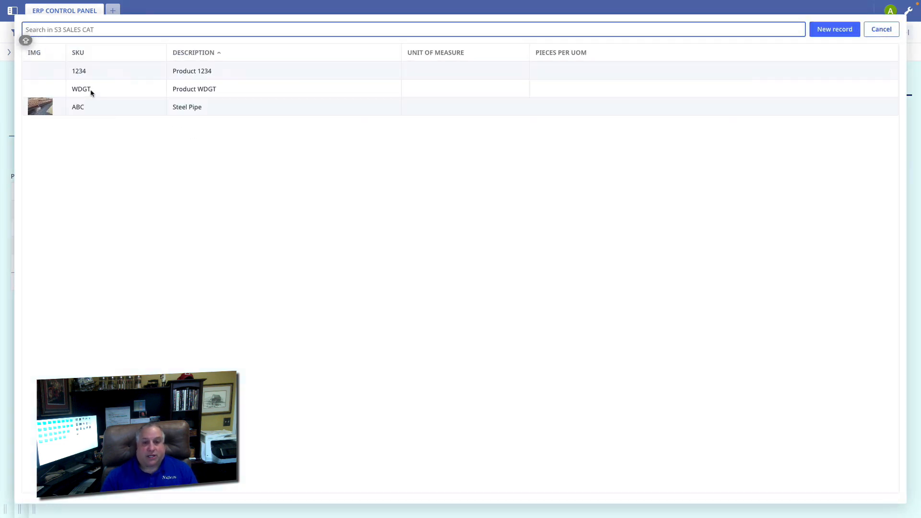
{"action": "left_click", "coordinate": [91, 89]}
{"action": "left_click", "coordinate": [605, 134]}
{"action": "type", "text": "10000"}
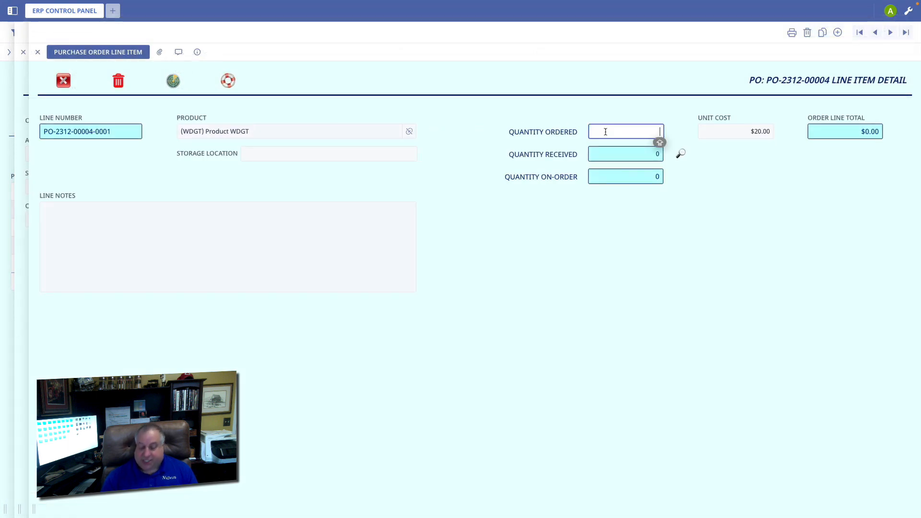
{"action": "key", "text": "Tab"}
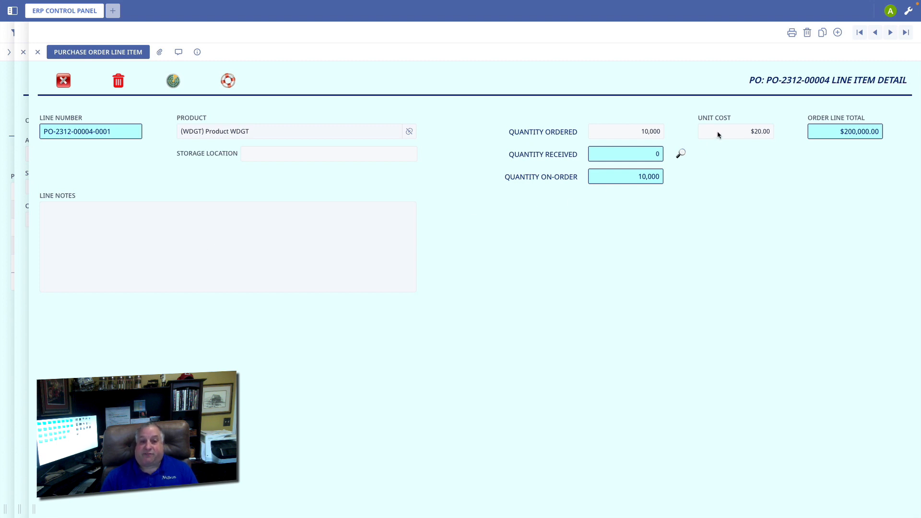
Check the unit cost in Product WDGT's product profile, and close the line item to return to the purchase order
{"action": "left_click", "coordinate": [272, 134]}
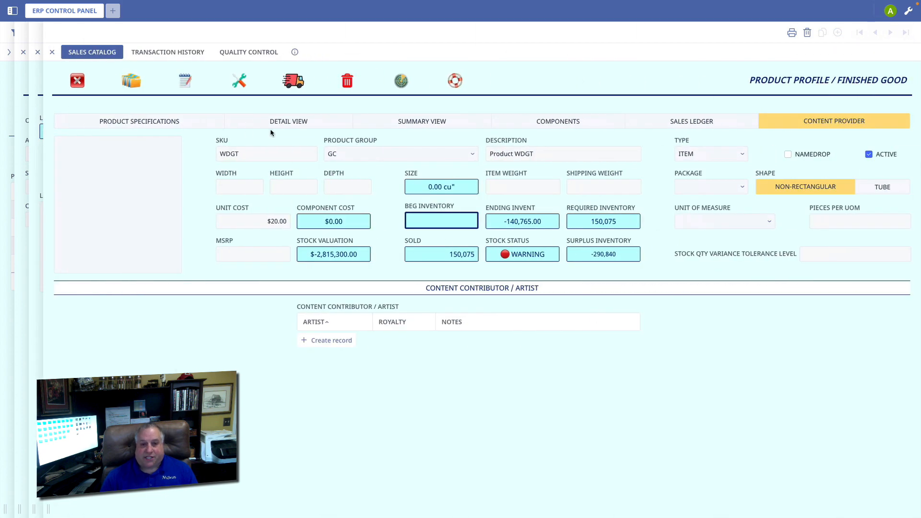
{"action": "left_click_drag", "start_coordinate": [256, 226], "coordinate": [298, 228]}
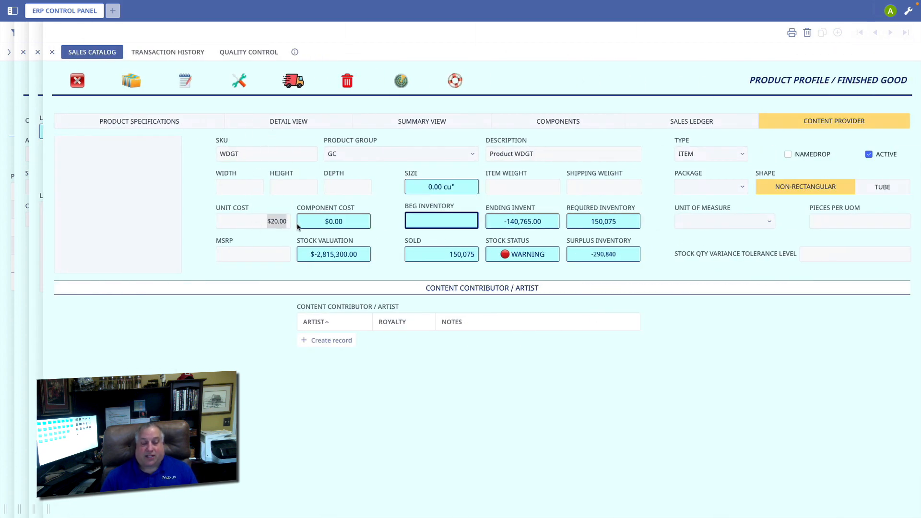
{"action": "left_click", "coordinate": [78, 80]}
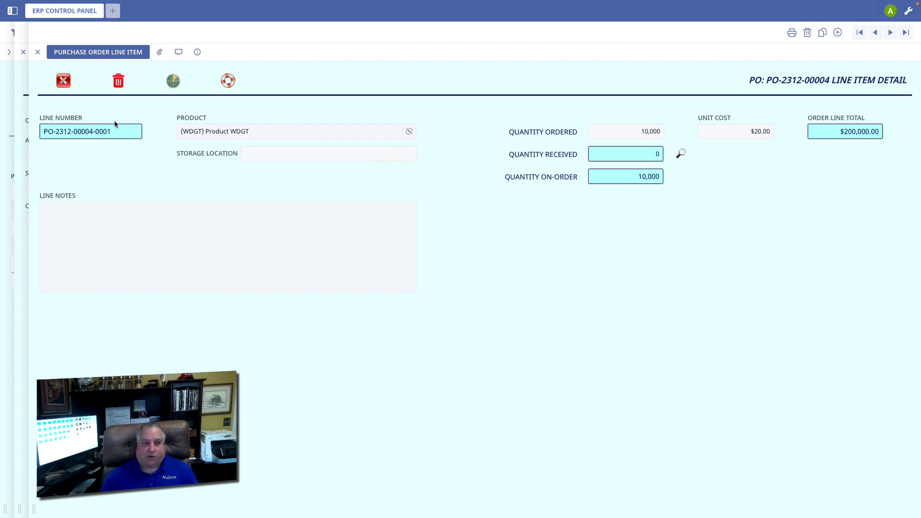
{"action": "left_click", "coordinate": [63, 80]}
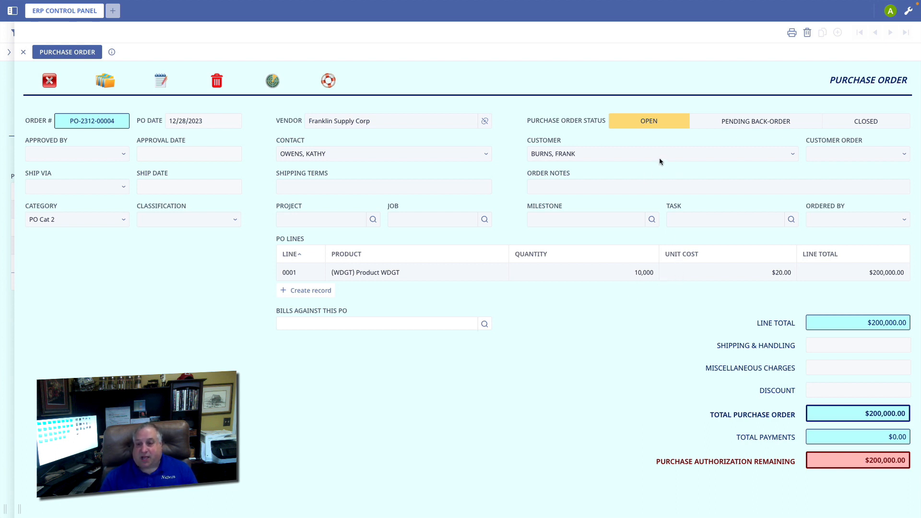
Set the purchase order's shipping and handling to $1,500 and its miscellaneous charges to $20,000
{"action": "left_click", "coordinate": [839, 346]}
{"action": "type", "text": "1500"}
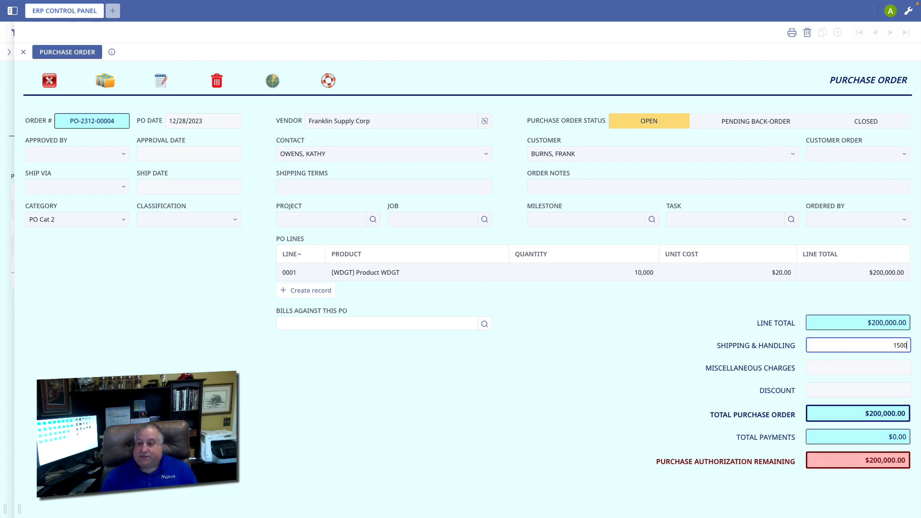
{"action": "key", "text": "Return"}
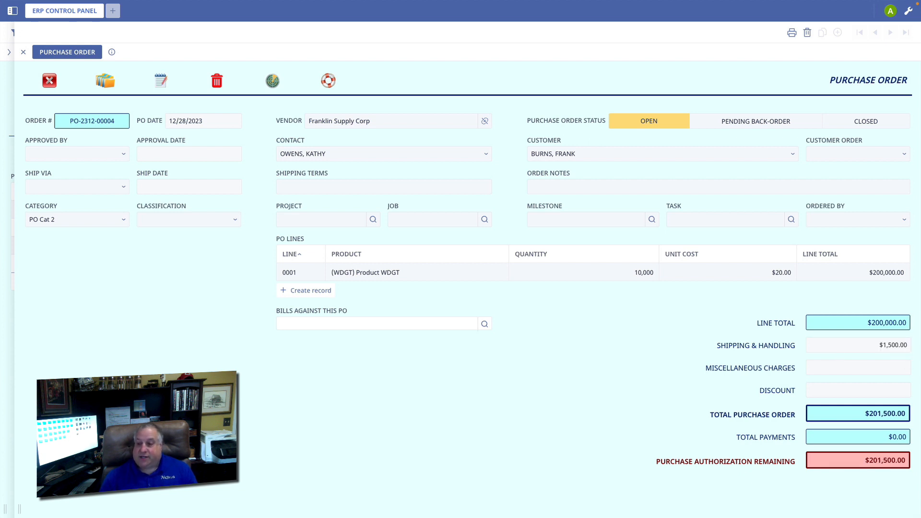
{"action": "left_click", "coordinate": [835, 367]}
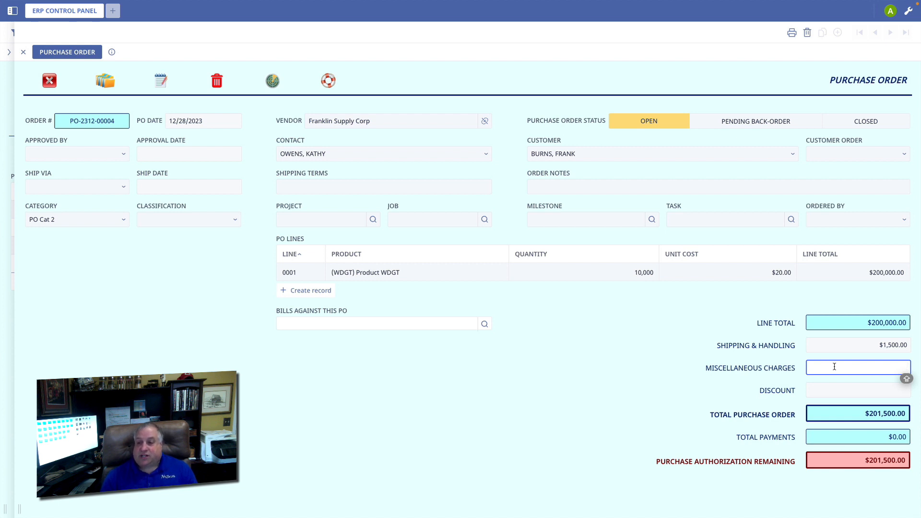
{"action": "type", "text": "20000"}
{"action": "key", "text": "Return"}
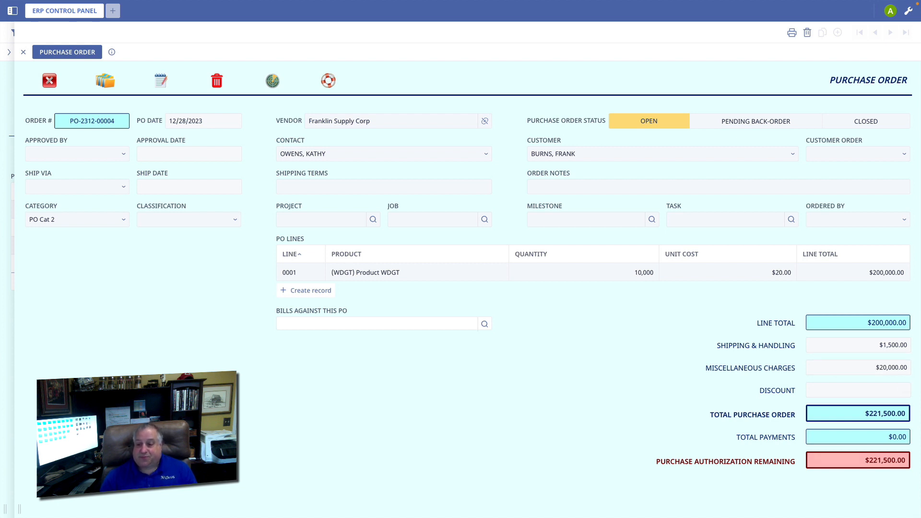
Apply a discount of $10,000 to the purchase order
{"action": "left_click", "coordinate": [841, 390]}
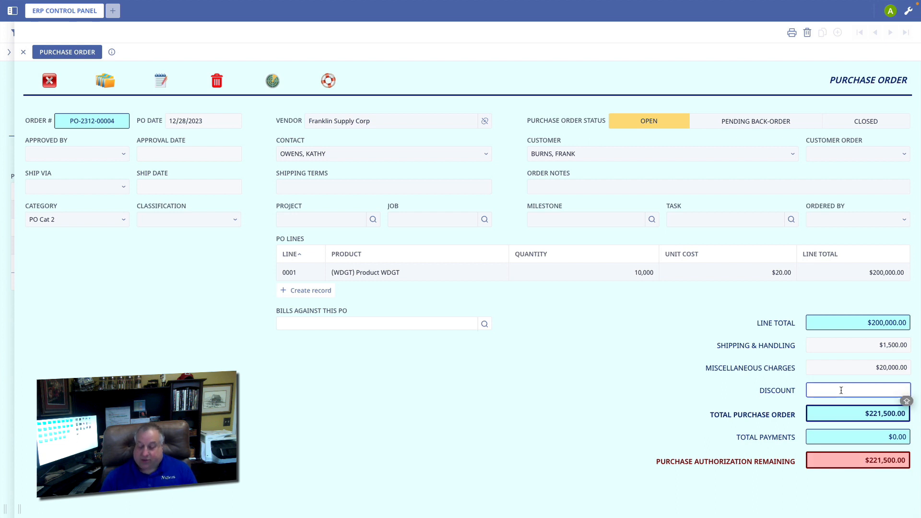
{"action": "type", "text": "10000"}
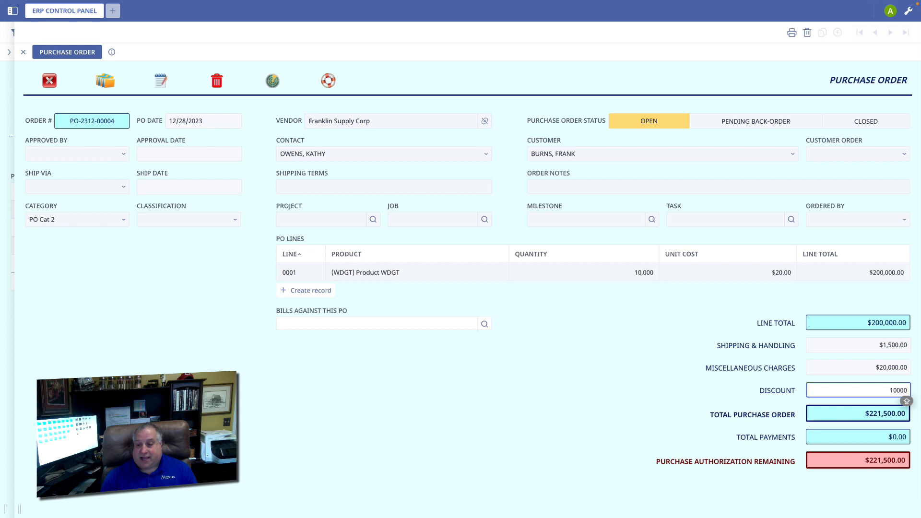
{"action": "key", "text": "Return"}
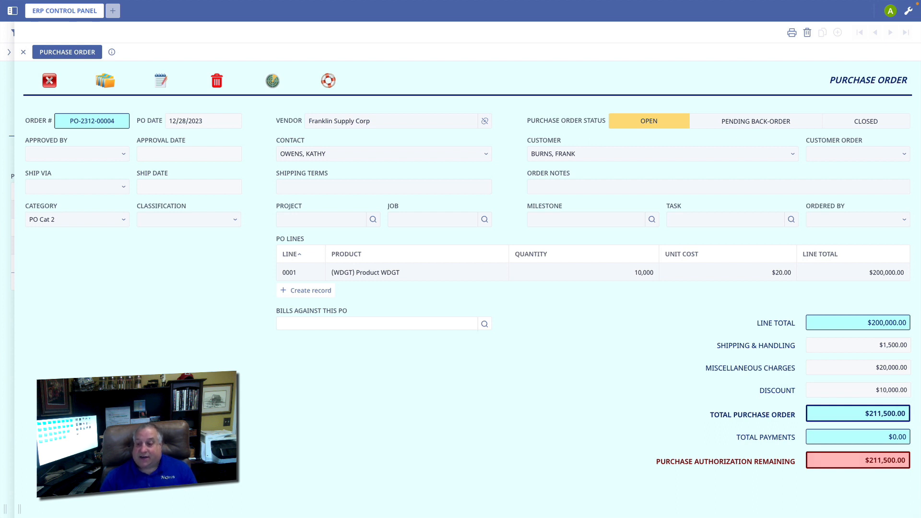
Clear the purchase order's discount and enter $10,000 in it again
{"action": "left_click", "coordinate": [869, 391]}
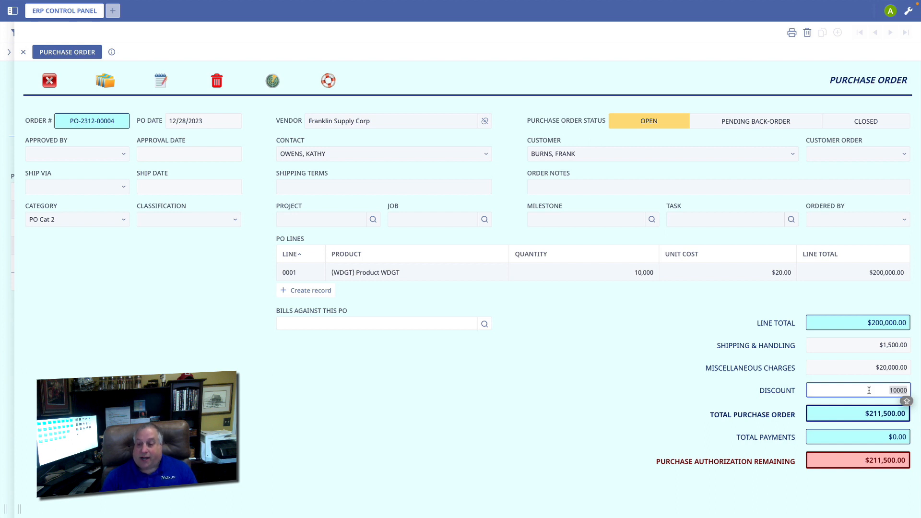
{"action": "key", "text": "BackSpace"}
{"action": "key", "text": "Return"}
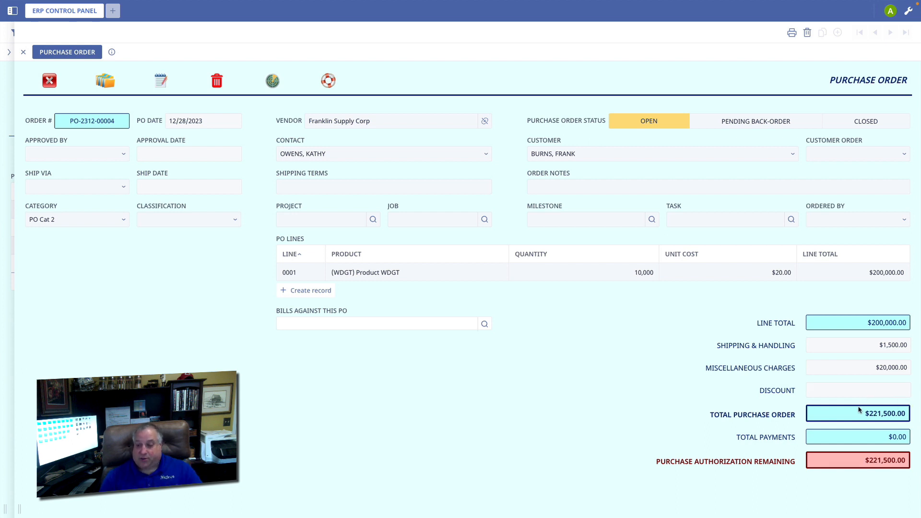
{"action": "left_click", "coordinate": [860, 390]}
{"action": "type", "text": "10,0"}
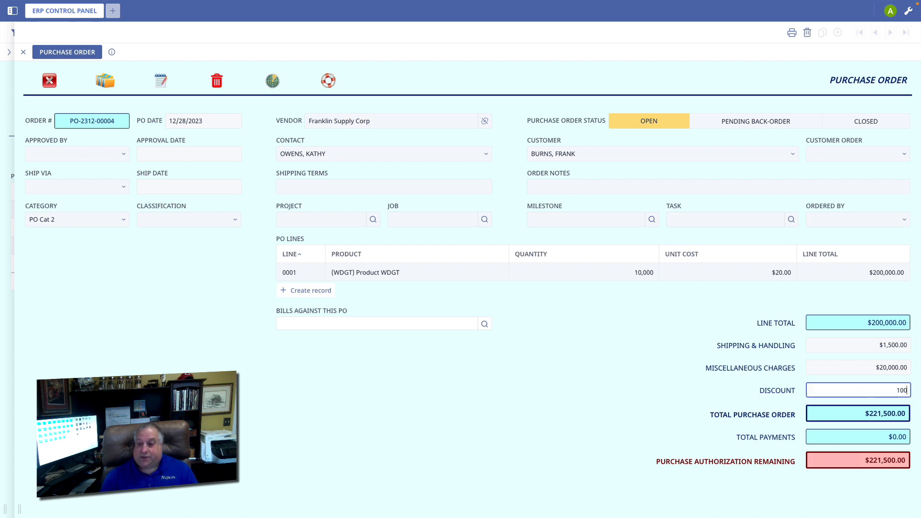
{"action": "type", "text": "00"}
{"action": "key", "text": "Return"}
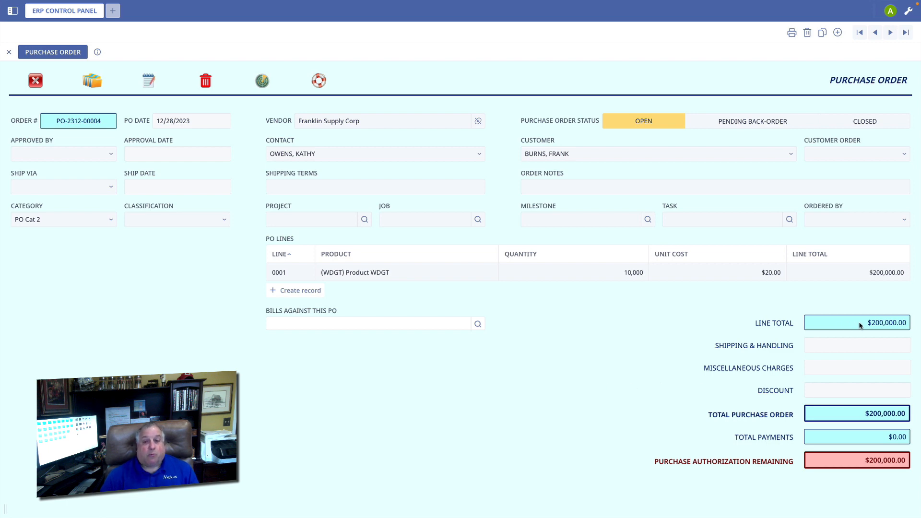
Set the order's shipping and handling to $10,000 and the miscellaneous charges to $1,500
{"action": "left_click", "coordinate": [845, 344]}
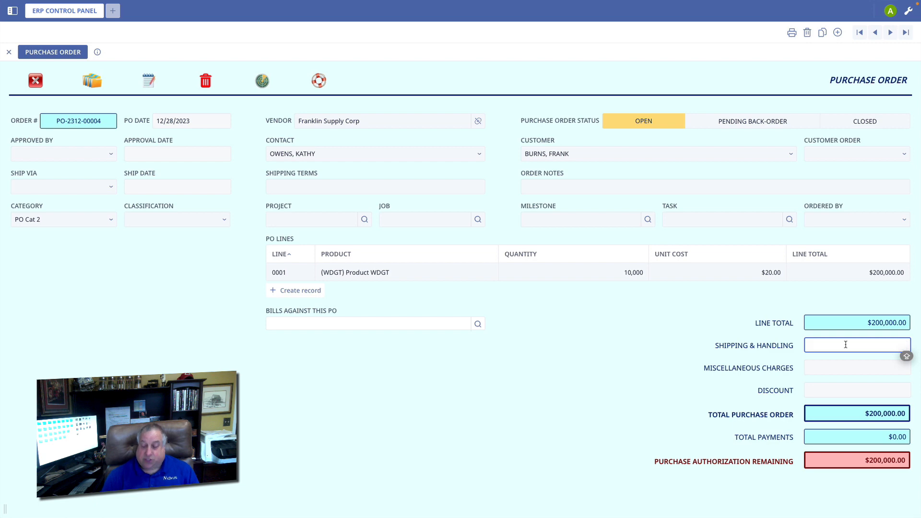
{"action": "type", "text": "10000"}
{"action": "key", "text": "Return"}
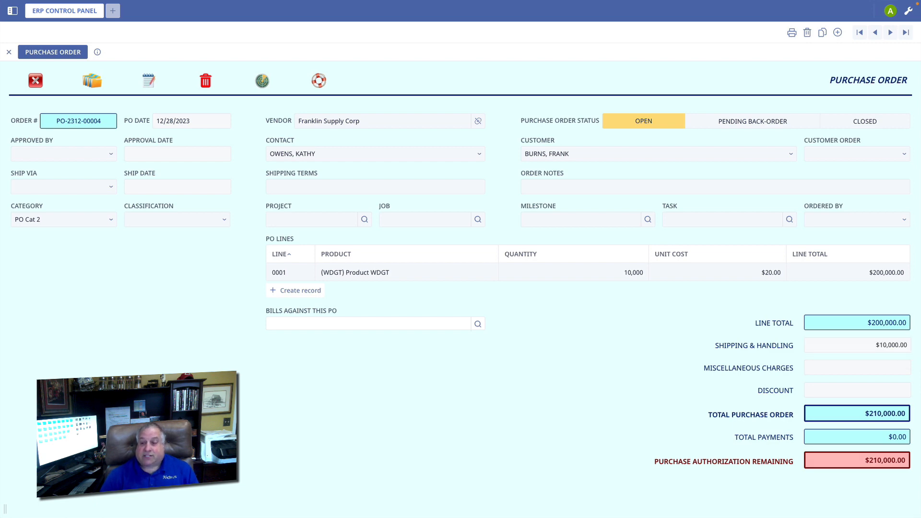
{"action": "left_click", "coordinate": [839, 375]}
{"action": "type", "text": "1500"}
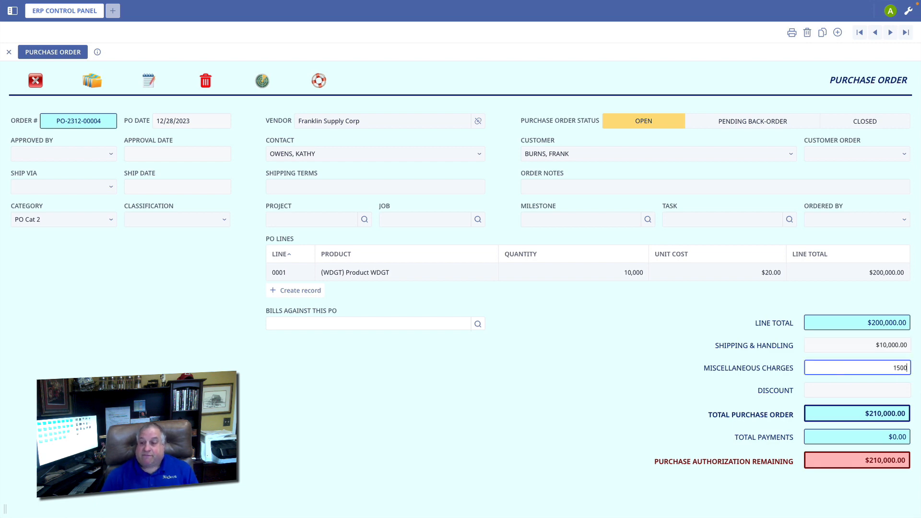
{"action": "key", "text": "Return"}
Set the purchase order's discount to $5,000 and check the line total
{"action": "left_click", "coordinate": [832, 391]}
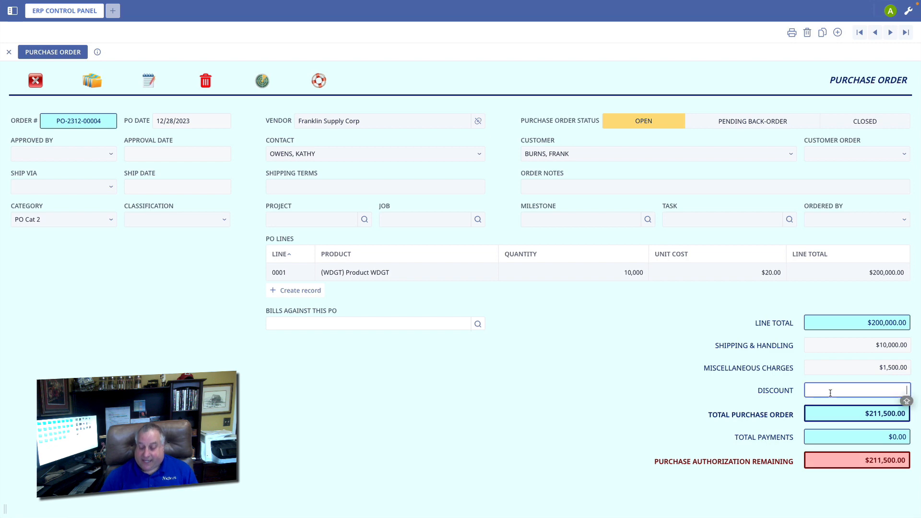
{"action": "type", "text": "5,000"}
{"action": "key", "text": "Return"}
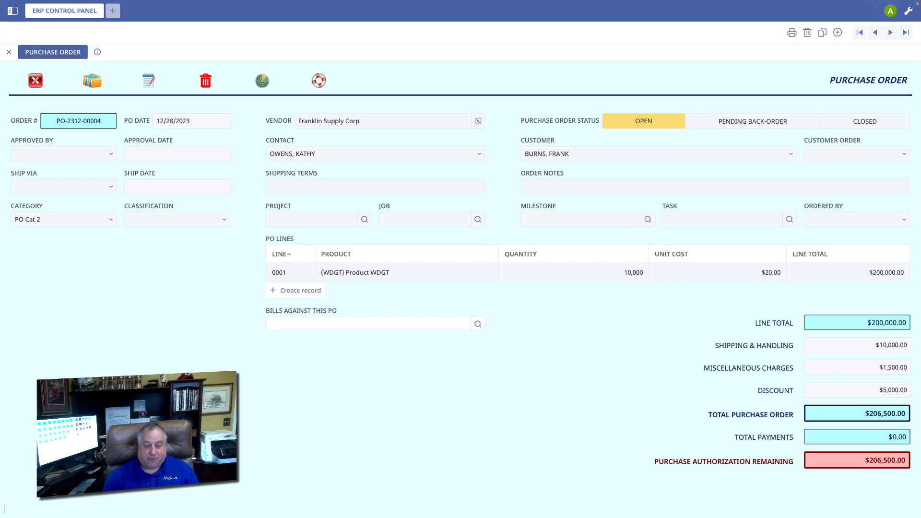
{"action": "left_click_drag", "start_coordinate": [867, 323], "coordinate": [909, 325]}
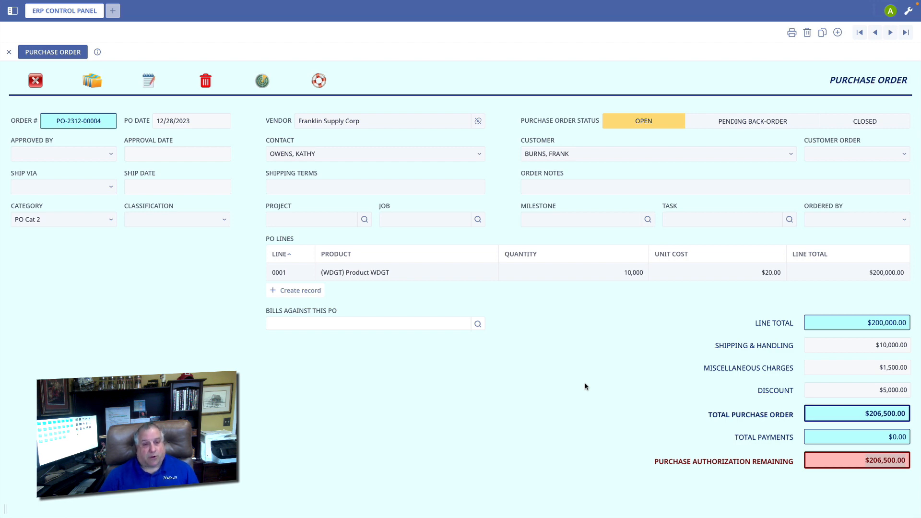
Change the purchase order's shipping and handling charge to $40,000
{"action": "left_click", "coordinate": [826, 345]}
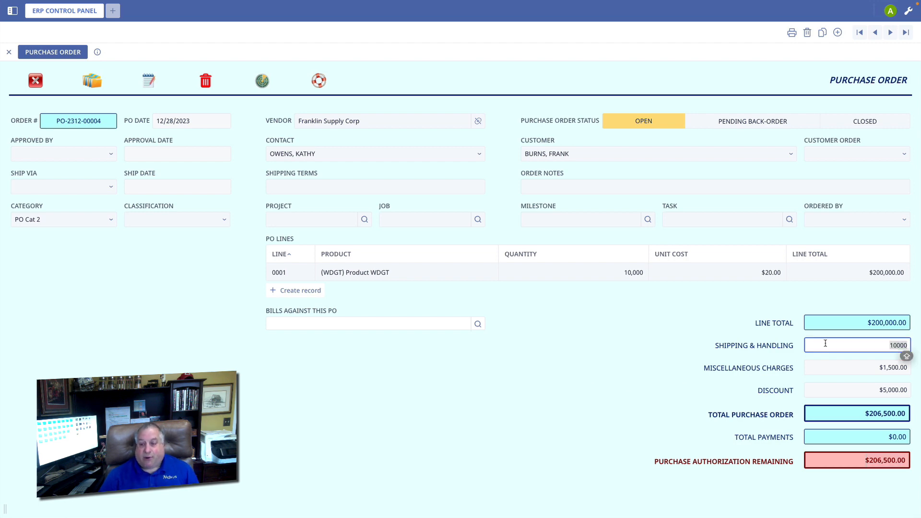
{"action": "type", "text": "40,000"}
{"action": "key", "text": "Return"}
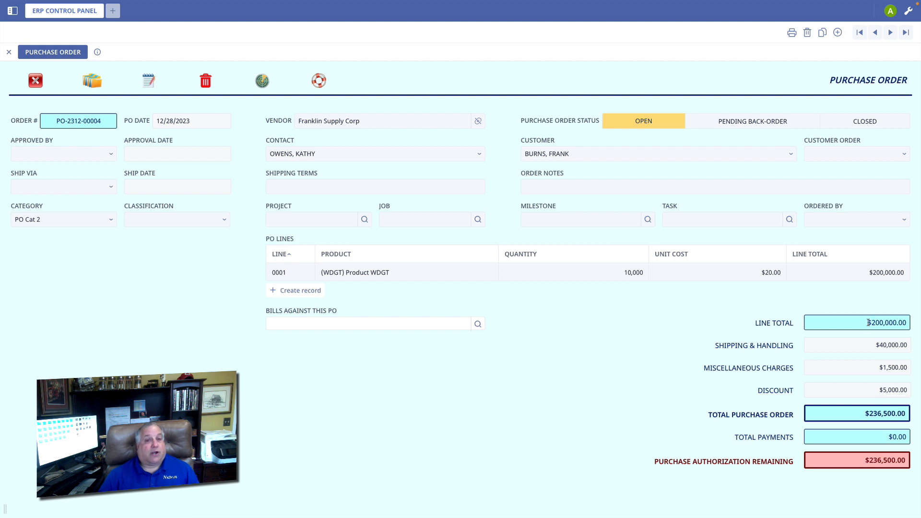
Examine the line total and the total purchase order amount
{"action": "left_click_drag", "start_coordinate": [862, 324], "coordinate": [911, 327]}
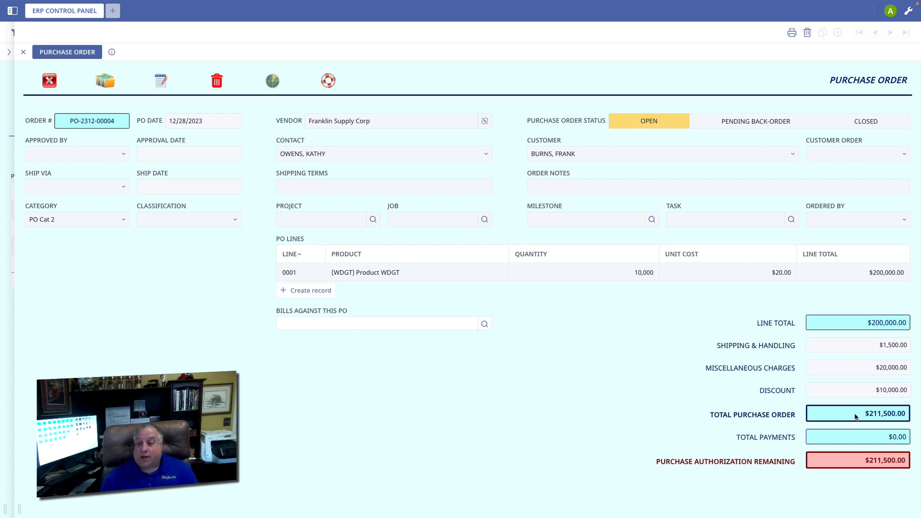
{"action": "left_click_drag", "start_coordinate": [856, 417], "coordinate": [908, 415]}
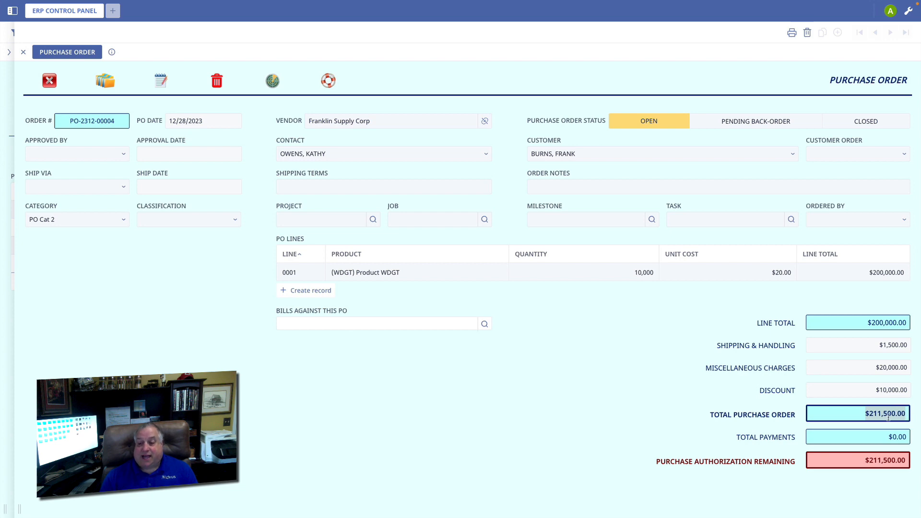